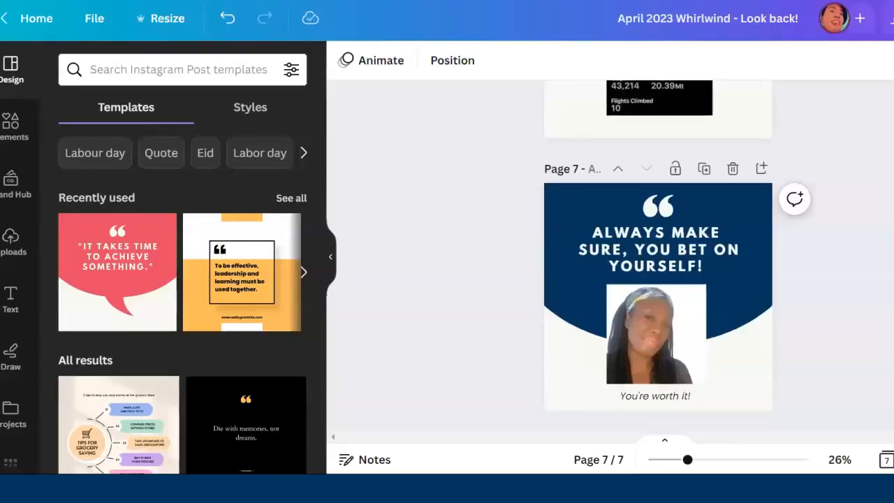
pyautogui.scroll(15, 658, 272)
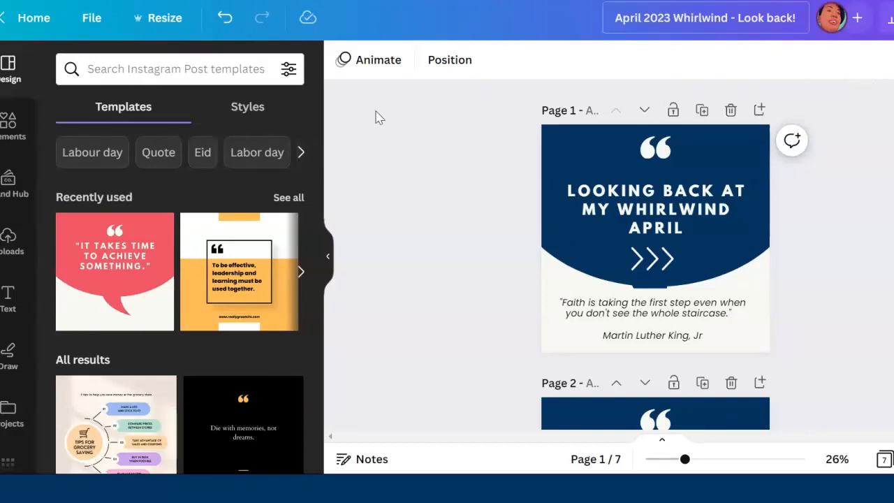
pyautogui.click(90, 19)
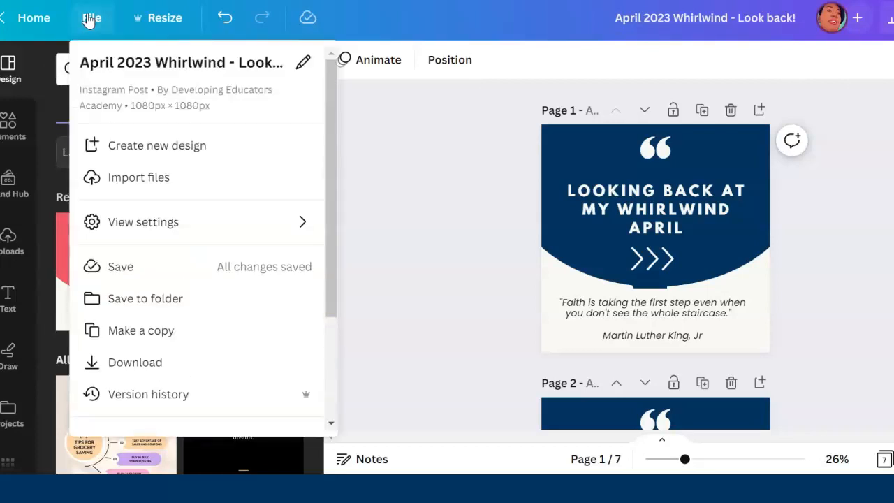
pyautogui.click(141, 365)
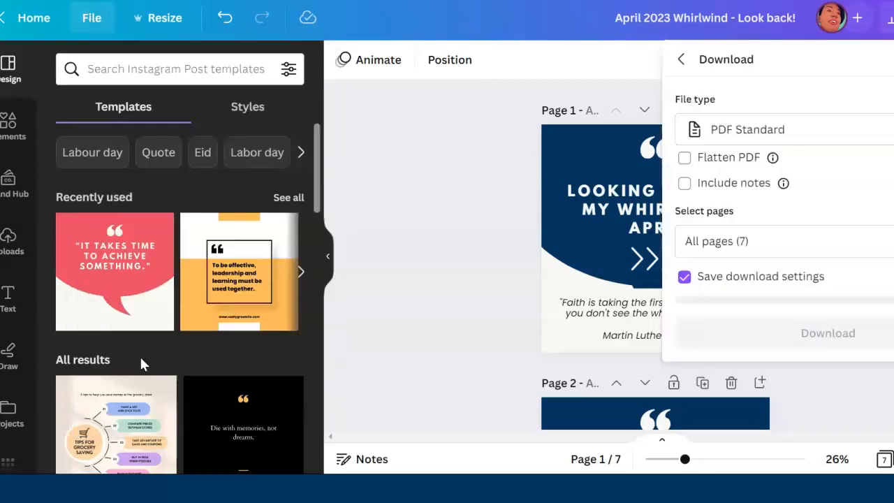
pyautogui.click(765, 137)
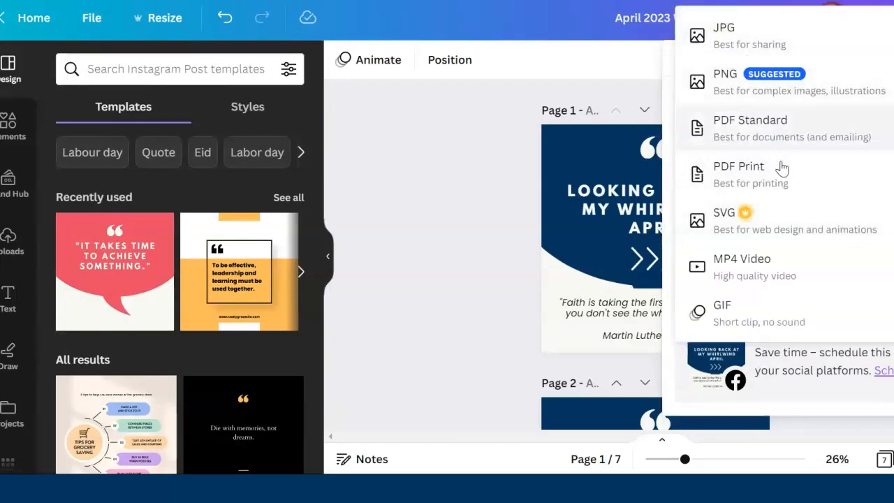
pyautogui.click(810, 135)
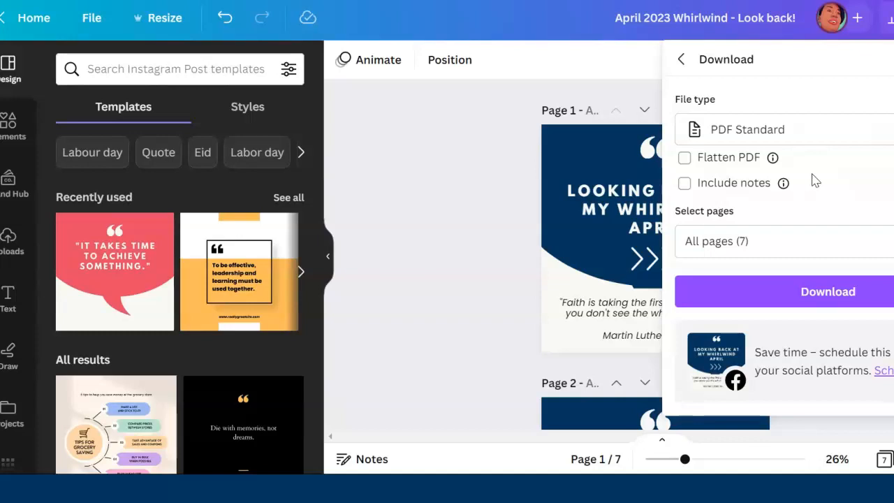
pyautogui.click(441, 149)
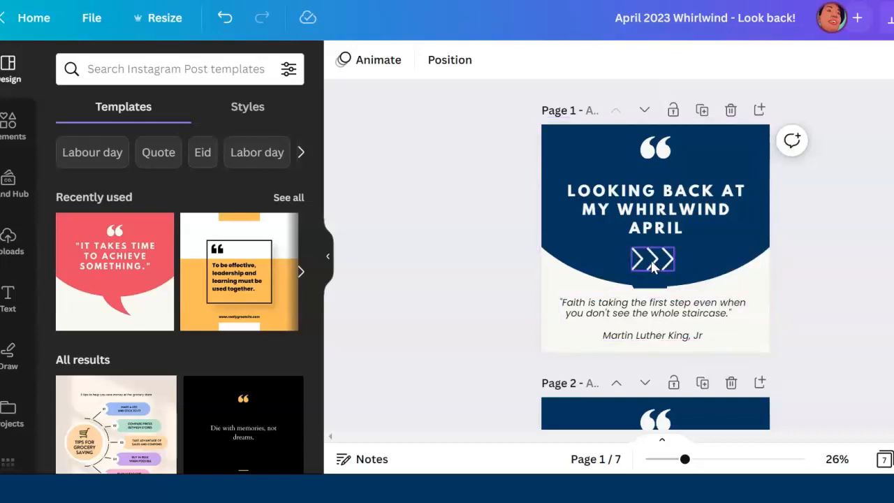
# Step: Shrink the triple-arrow graphic slightly under the page 1 heading, keeping it centred on the page
pyautogui.moveTo(653, 267)
pyautogui.mouseDown()
pyautogui.moveTo(719, 251)
pyautogui.moveTo(734, 225)
pyautogui.moveTo(788, 237)
pyautogui.moveTo(760, 235)
pyautogui.moveTo(676, 264)
pyautogui.moveTo(659, 258)
pyautogui.mouseUp()
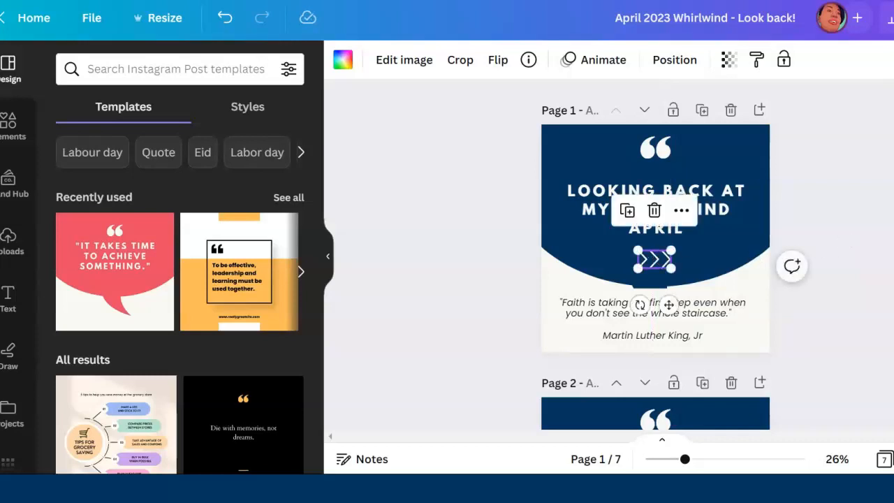
pyautogui.click(851, 247)
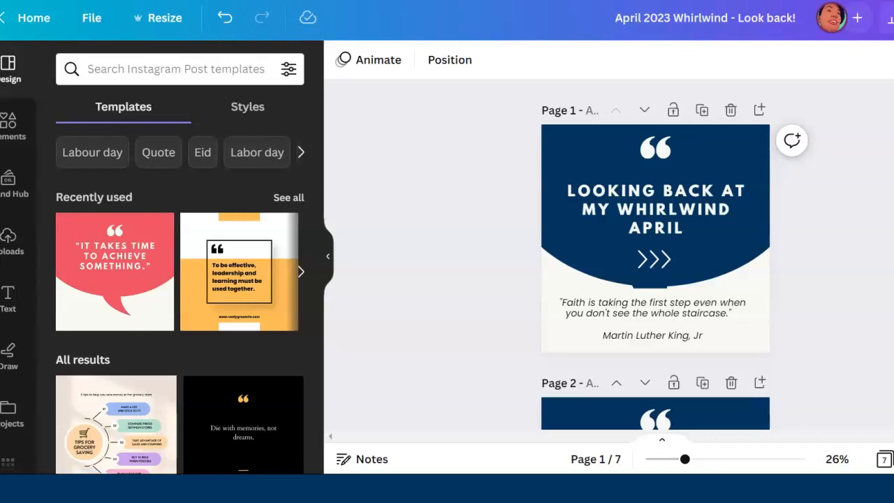
# Step: Download all 7 pages of the design as a PDF Standard file
pyautogui.click(889, 18)
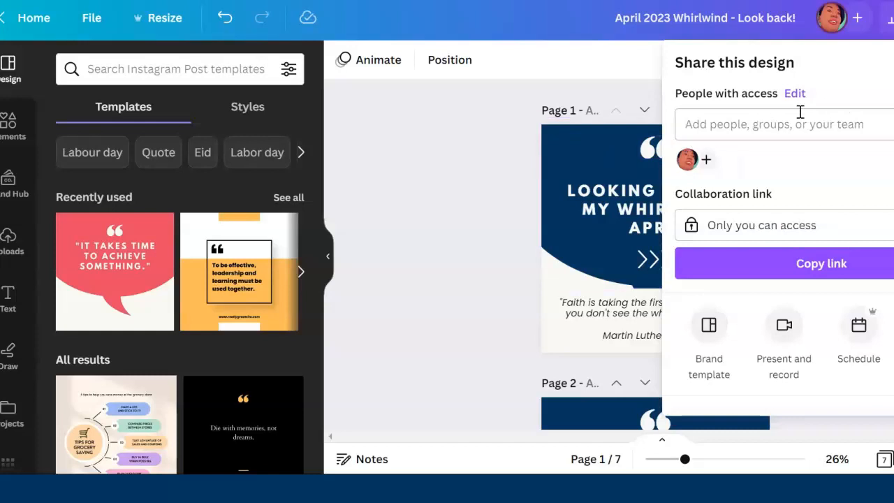
pyautogui.scroll(-3, 859, 269)
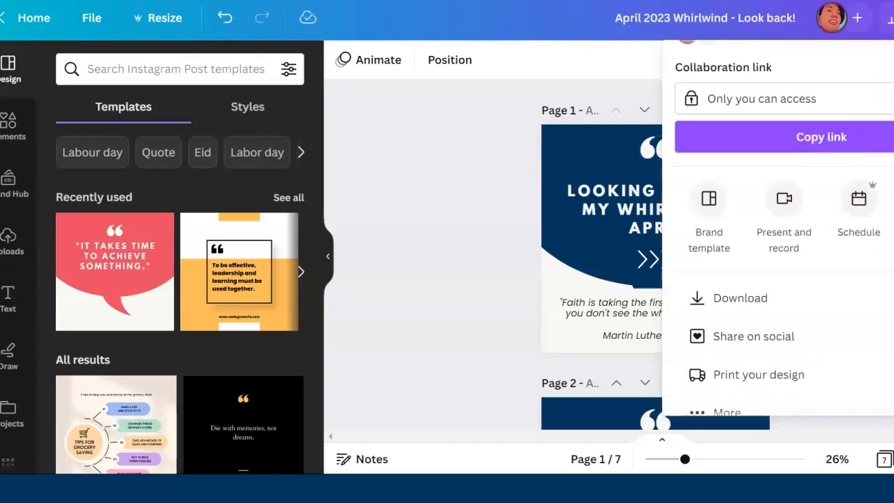
pyautogui.click(858, 271)
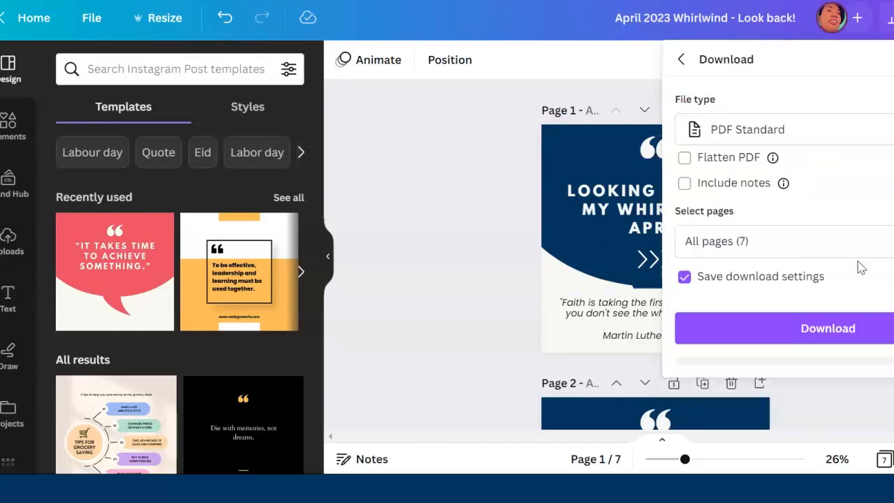
pyautogui.click(831, 293)
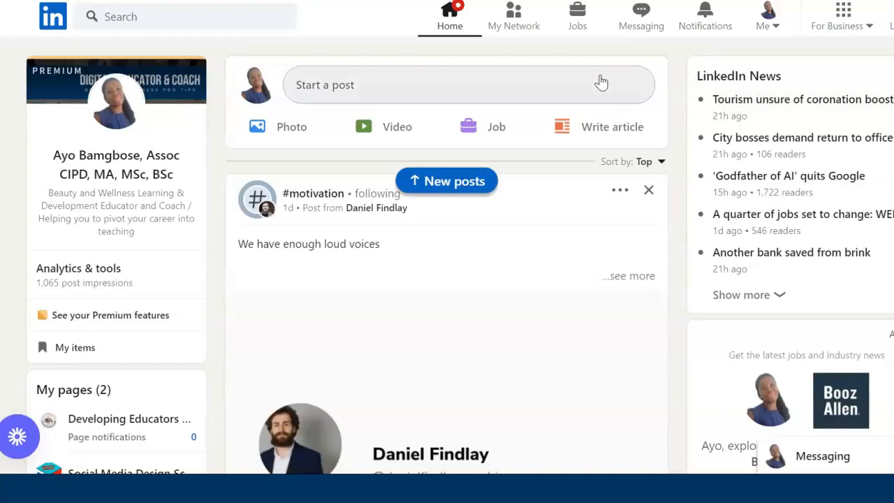
# Step: Start a new LinkedIn document post and upload the PDF "April 2023 Whirlwind - Look back! (1)"
pyautogui.click(504, 88)
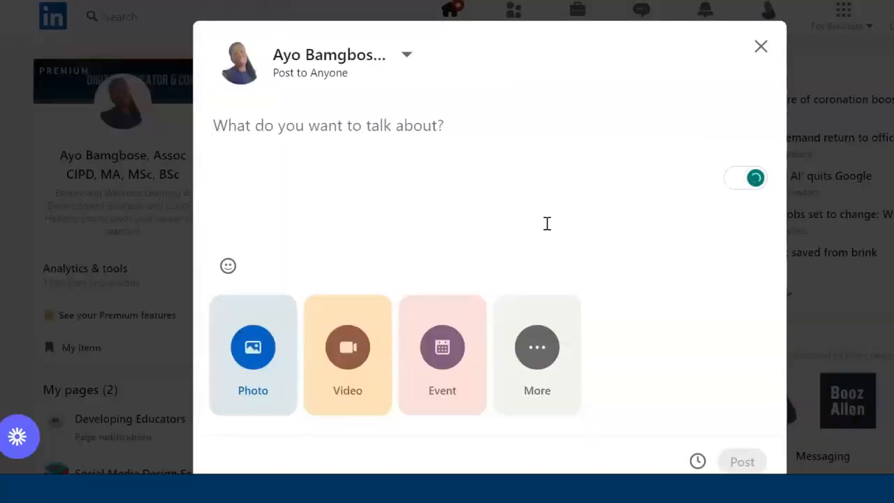
pyautogui.click(547, 357)
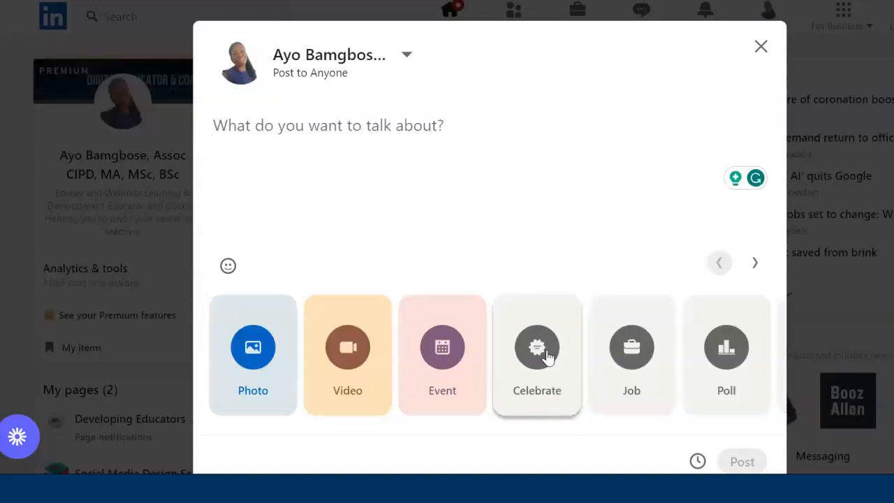
pyautogui.click(755, 263)
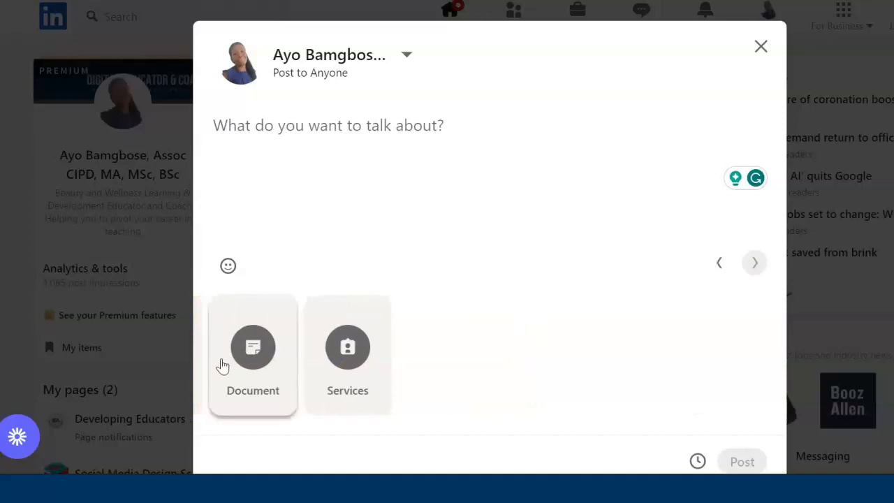
pyautogui.click(253, 348)
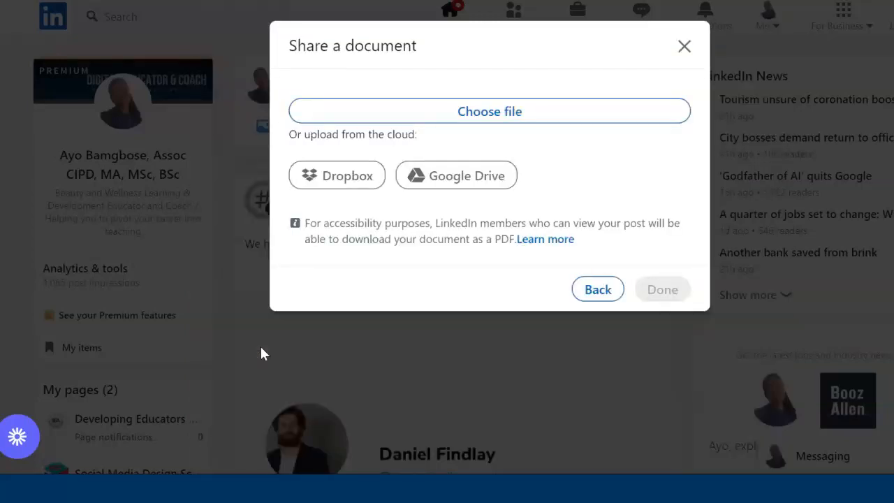
pyautogui.click(503, 114)
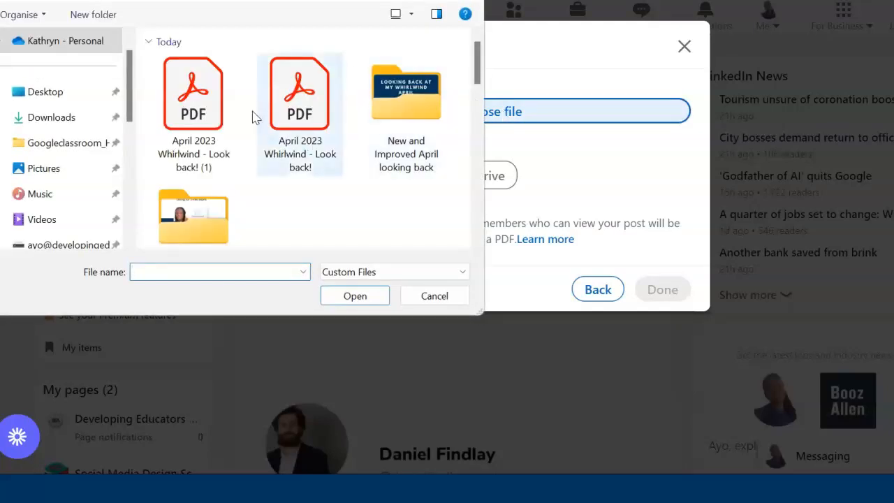
pyautogui.click(196, 122)
pyautogui.click(355, 297)
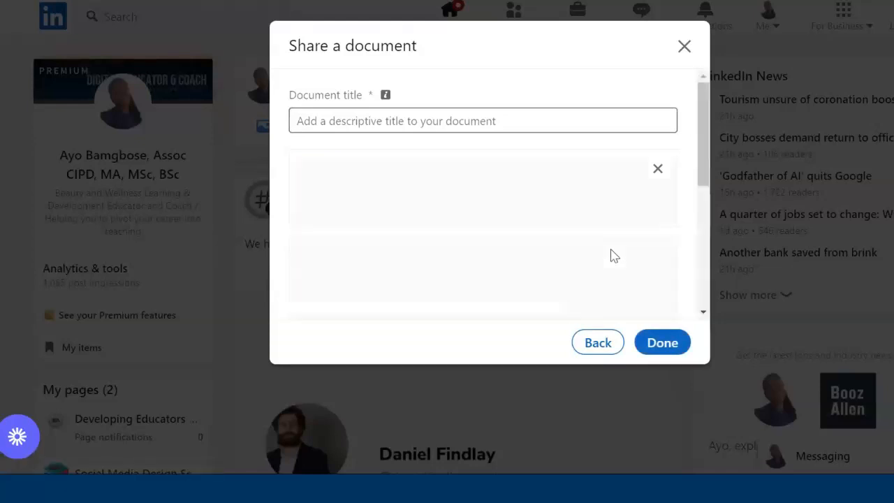
# Step: Title the uploaded document "Looking back at my April Whirlwind!"
pyautogui.moveTo(701, 141); pyautogui.dragTo(717, 106)
pyautogui.click(595, 118)
pyautogui.click(595, 118)
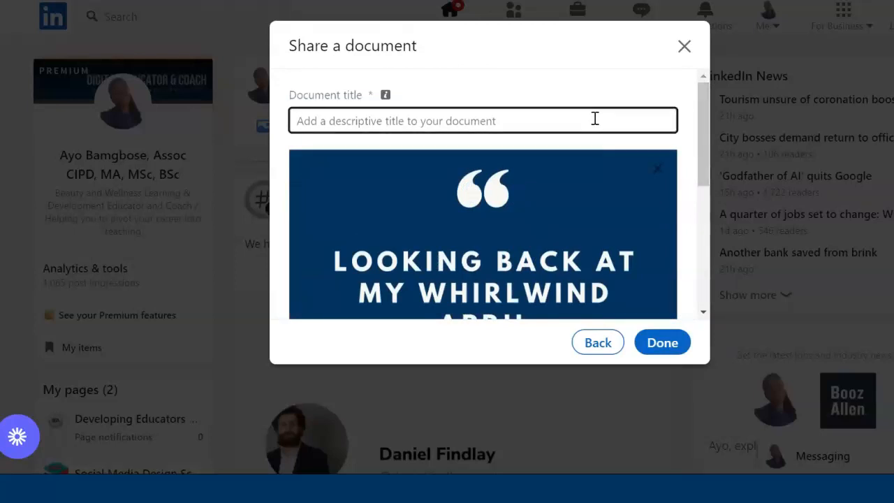
pyautogui.write('Looking back at my April Whirlwind!')
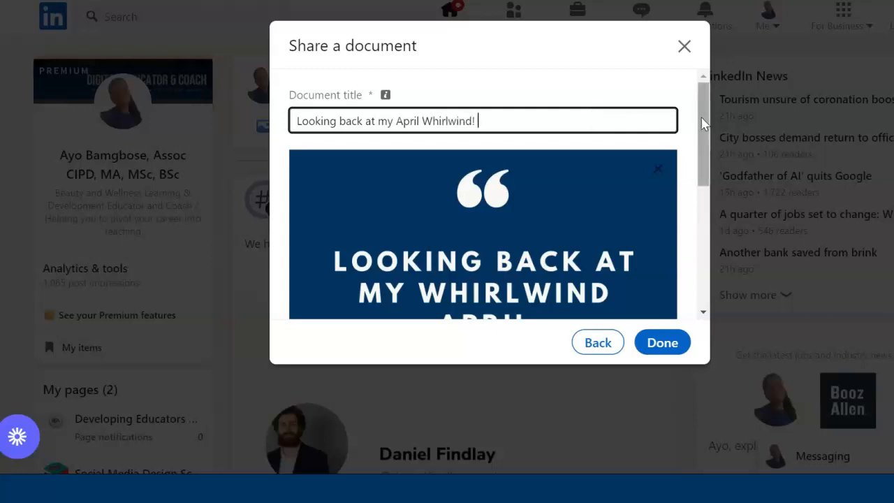
# Step: Check every page of the uploaded document in its preview, from the first slide to the last
pyautogui.moveTo(703, 119); pyautogui.dragTo(703, 189)
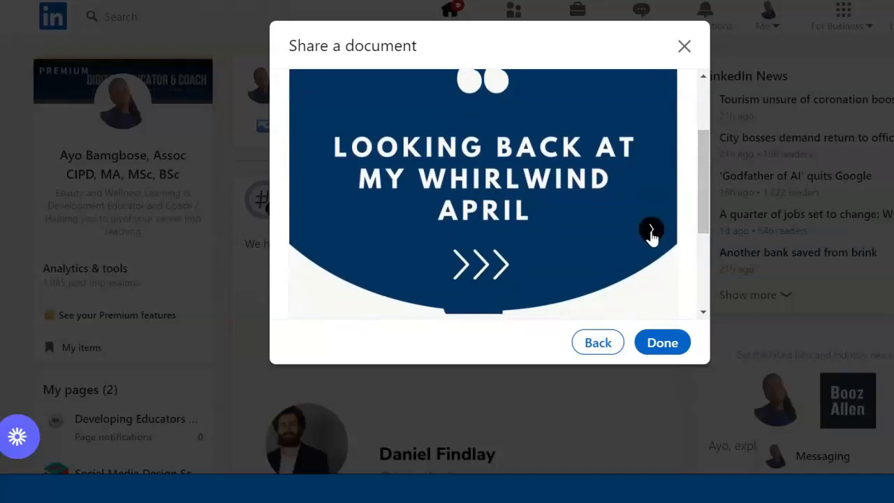
pyautogui.click(651, 230)
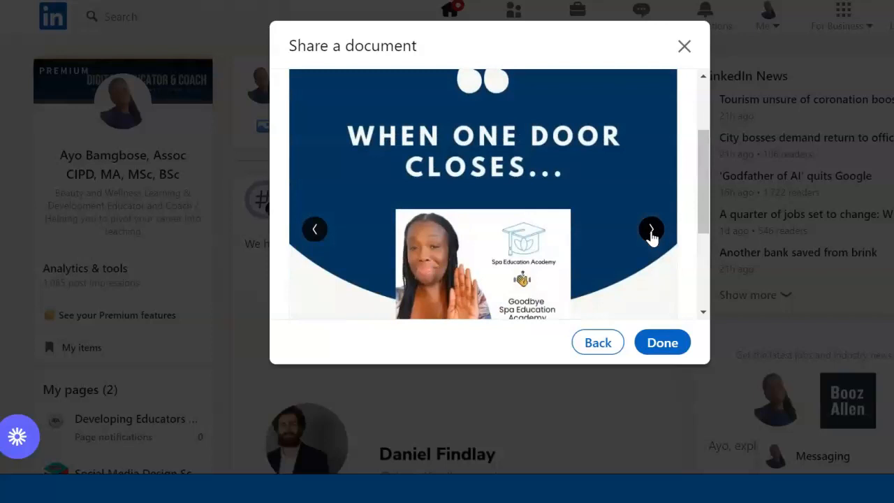
pyautogui.click(650, 231)
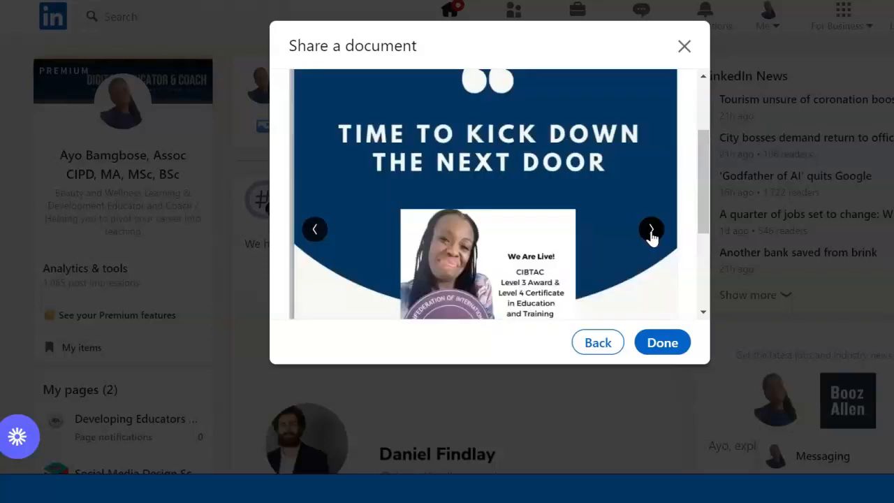
pyautogui.click(651, 230)
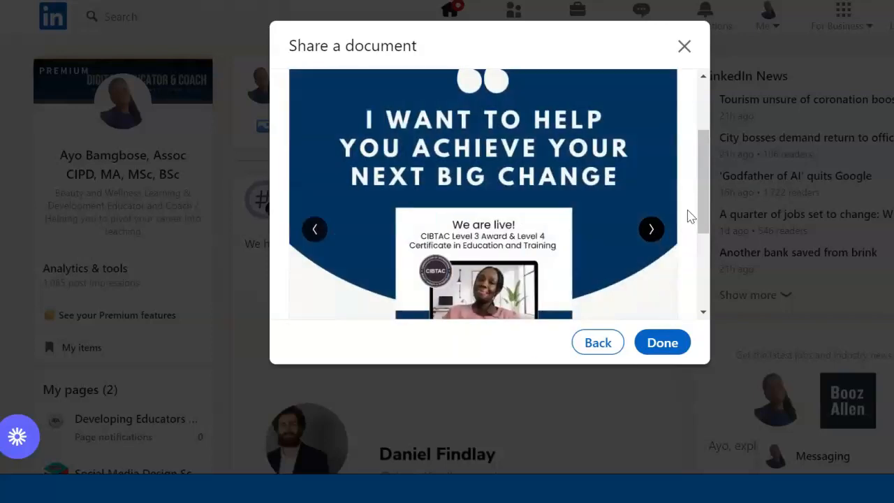
pyautogui.moveTo(702, 208)
pyautogui.mouseDown()
pyautogui.moveTo(704, 226)
pyautogui.moveTo(701, 213)
pyautogui.mouseUp()
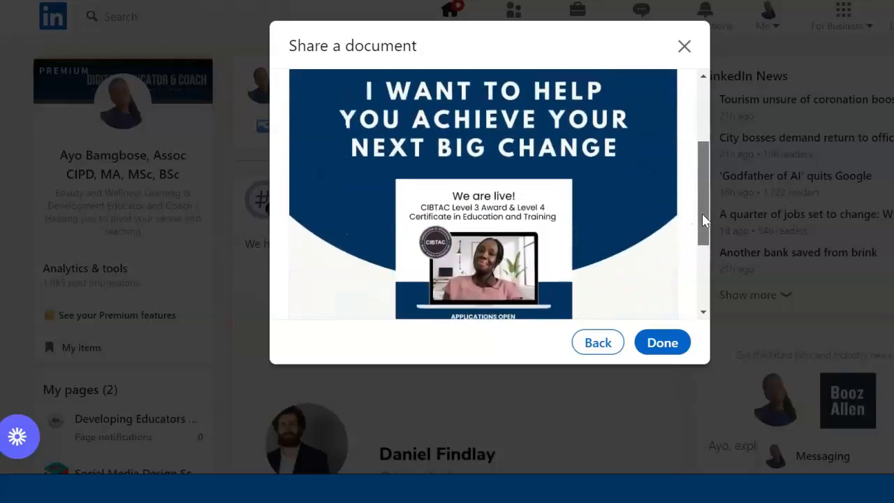
pyautogui.click(653, 203)
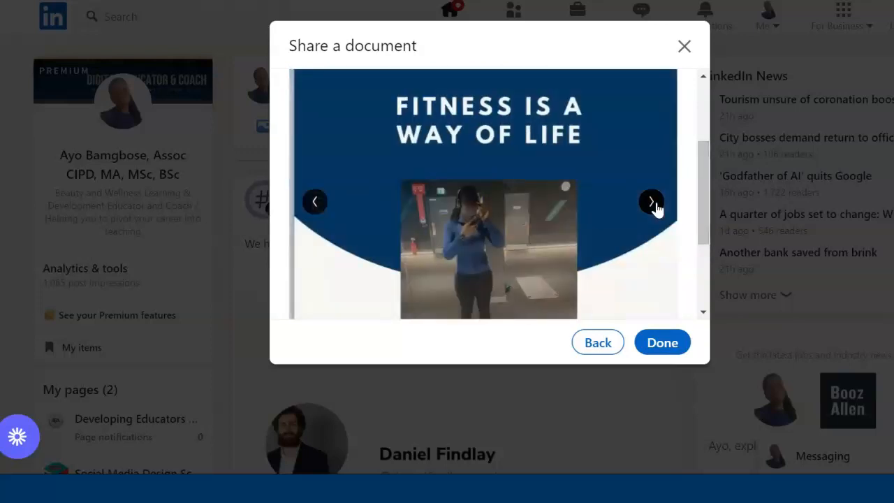
pyautogui.click(652, 203)
pyautogui.click(653, 202)
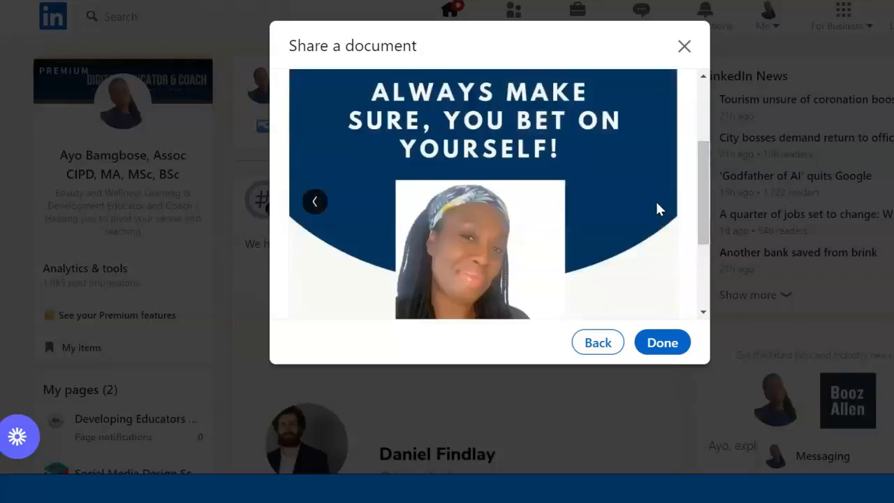
pyautogui.moveTo(702, 216); pyautogui.dragTo(701, 107)
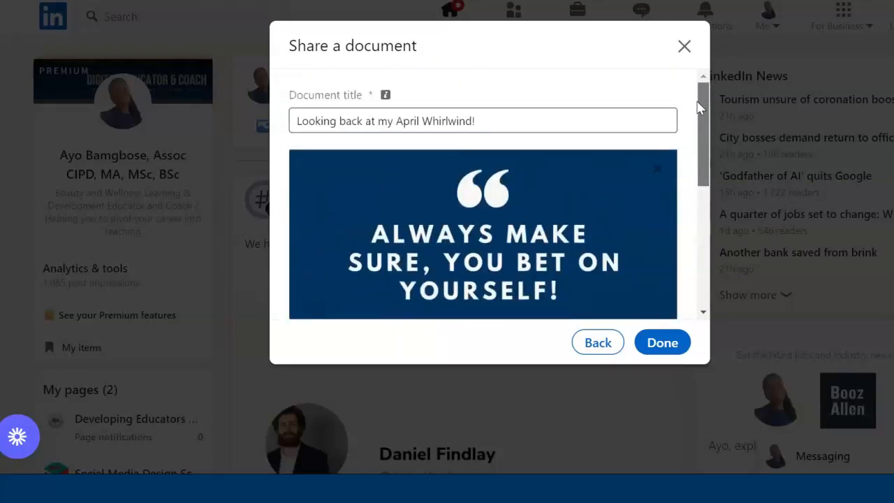
# Step: Attach the titled document to the post and paste the prepared April achievements caption into the post text
pyautogui.click(662, 343)
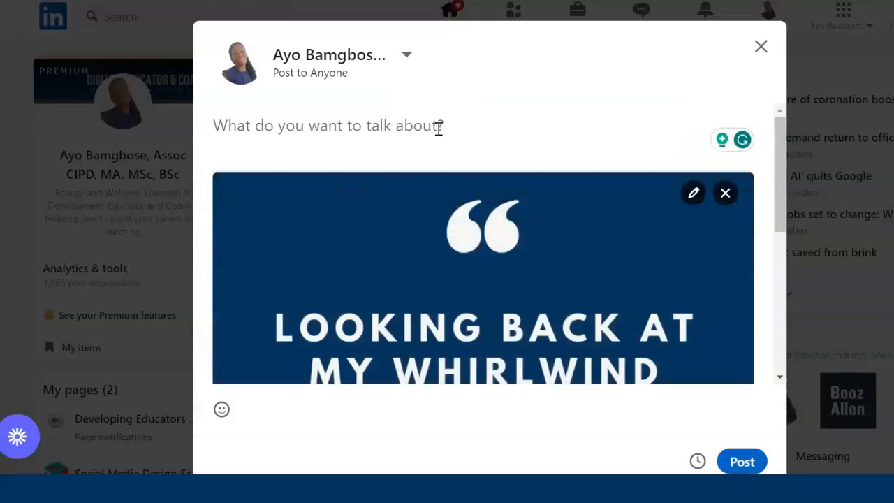
pyautogui.hotkey('ctrl', 'v')
# Step: Remove the star emoji ending the CIBTAC accreditation line and the briefcase emoji ending the business launch line
pyautogui.moveTo(782, 137); pyautogui.dragTo(777, 170)
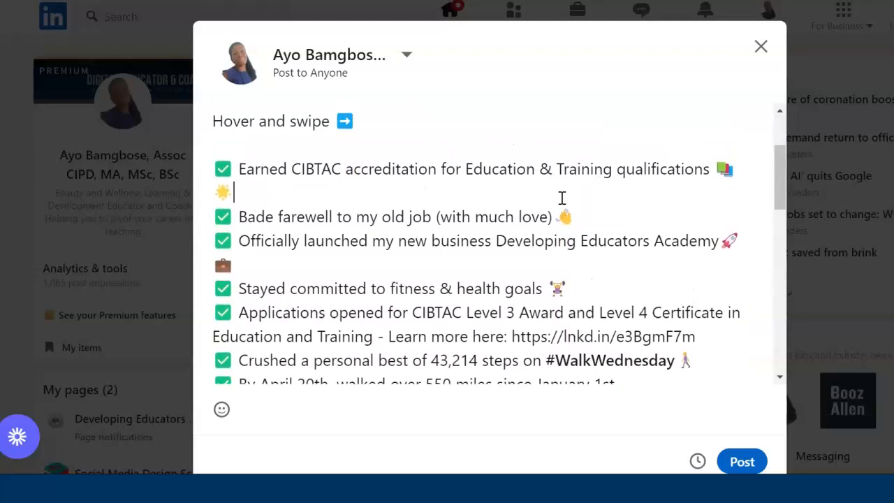
pyautogui.press('BackSpace')
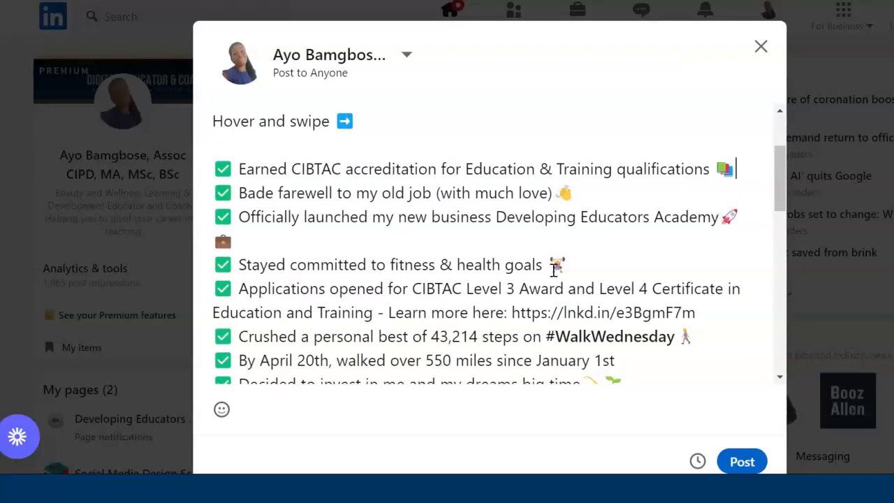
pyautogui.scroll(-1, 779, 183)
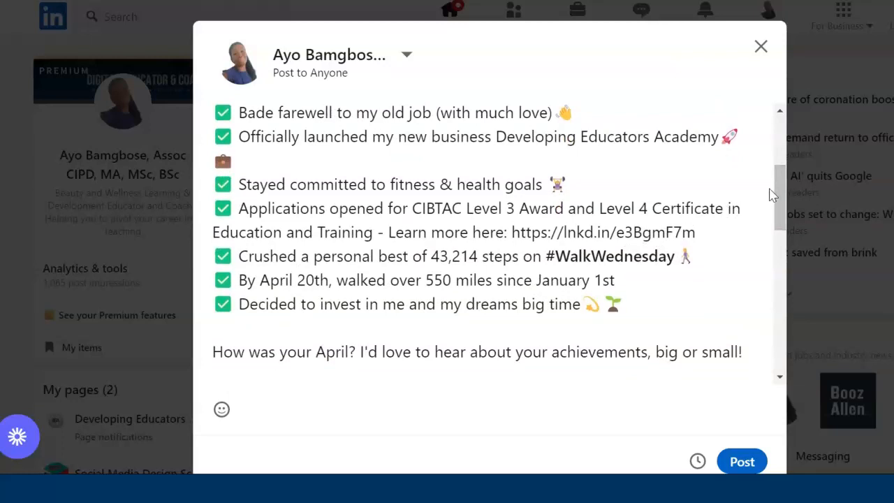
pyautogui.moveTo(781, 194); pyautogui.dragTo(785, 280)
pyautogui.moveTo(801, 220); pyautogui.dragTo(779, 175)
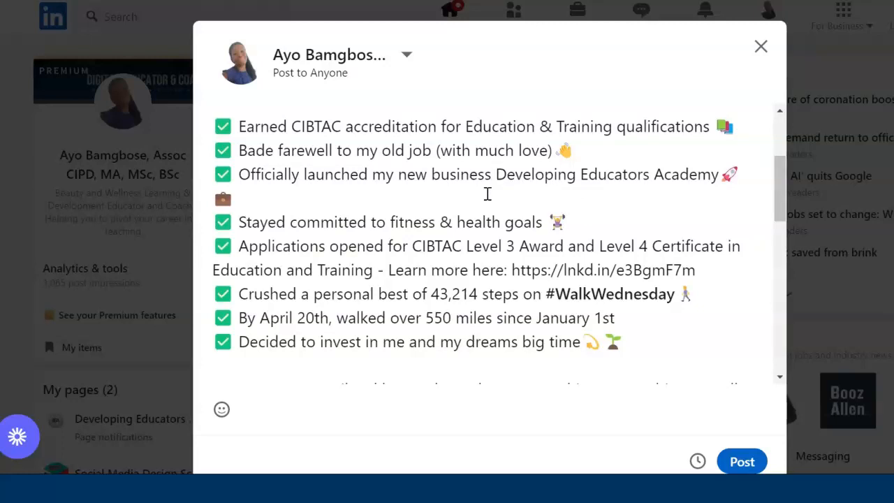
pyautogui.click(354, 202)
pyautogui.press('BackSpace')
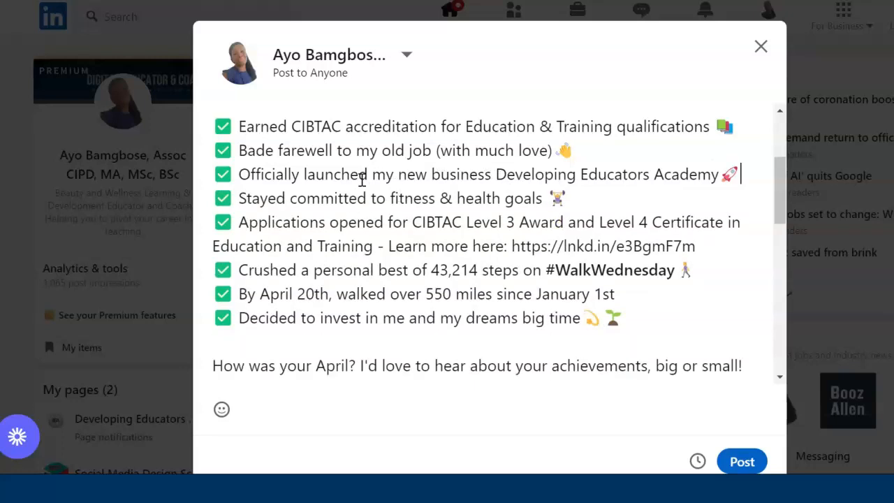
# Step: Turn the business name in the launch line into a mention of the Developing Educators Academy company page
pyautogui.click(497, 174)
pyautogui.write('@')
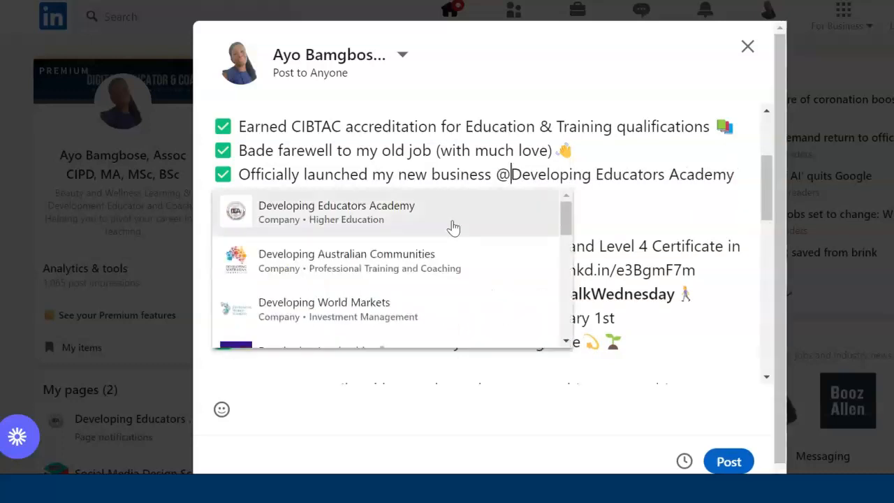
pyautogui.click(453, 227)
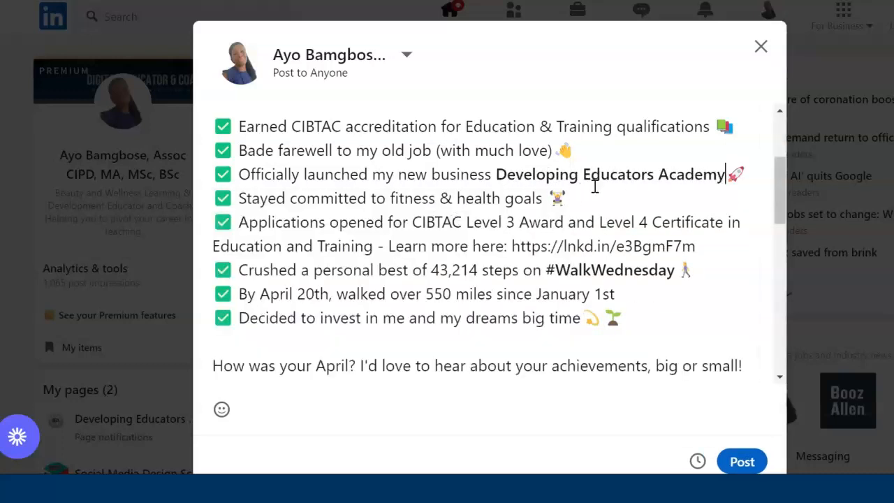
# Step: Add a hashtag line separated by a blank line below "Let's celebrate our wins together!", with #educationandtraining and the beginning of a second hashtag, #beautyand
pyautogui.moveTo(786, 198)
pyautogui.mouseDown()
pyautogui.moveTo(779, 218)
pyautogui.moveTo(775, 162)
pyautogui.moveTo(777, 210)
pyautogui.mouseUp()
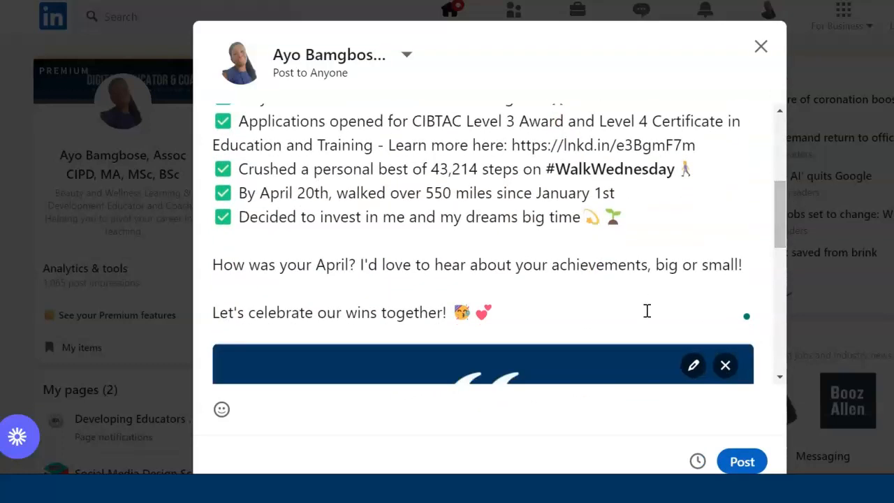
pyautogui.press('Return')
pyautogui.press('Return')
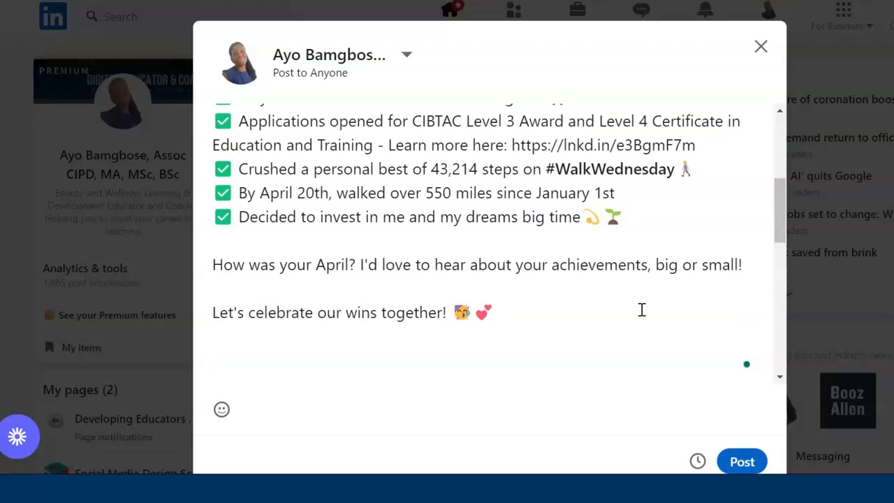
pyautogui.click(785, 219)
pyautogui.click(775, 222)
pyautogui.moveTo(775, 215)
pyautogui.mouseDown()
pyautogui.moveTo(773, 375)
pyautogui.moveTo(787, 228)
pyautogui.mouseUp()
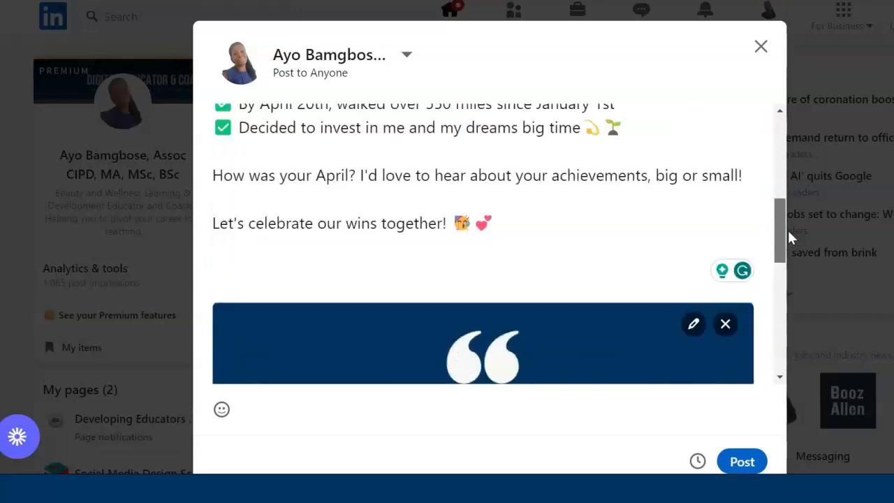
pyautogui.click(528, 296)
pyautogui.write('#ed')
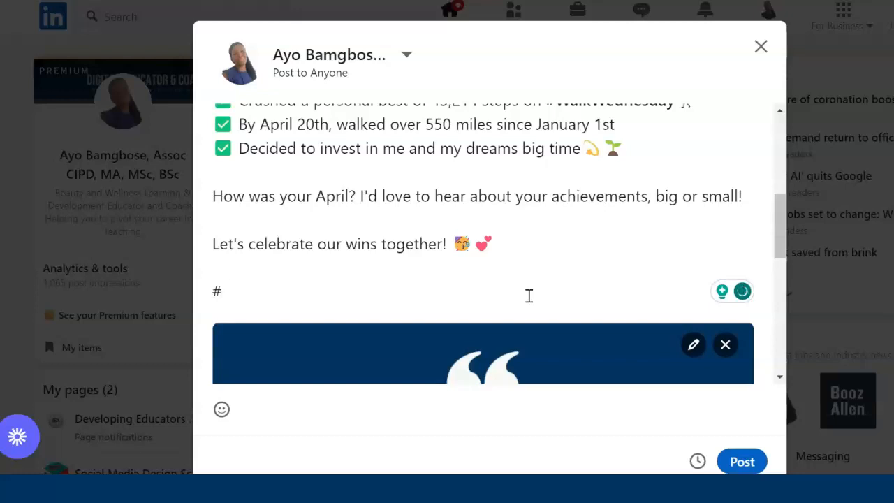
pyautogui.write('ucation')
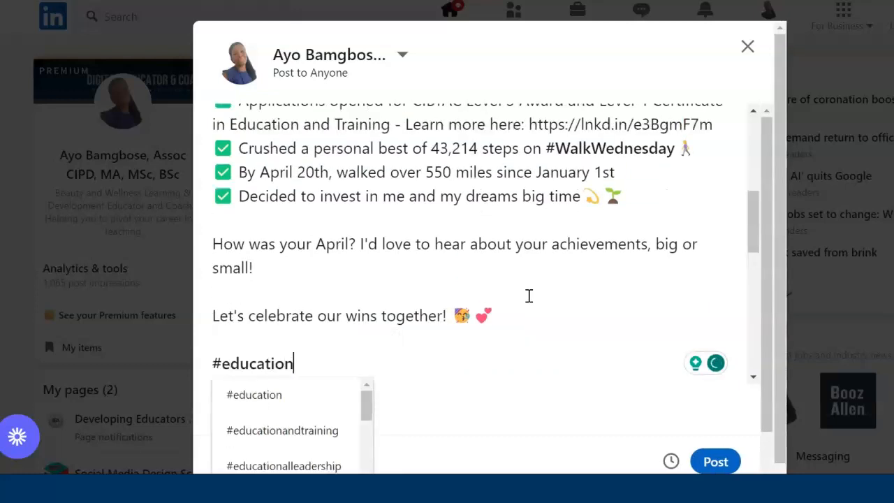
pyautogui.click(251, 431)
pyautogui.write('#beauty')
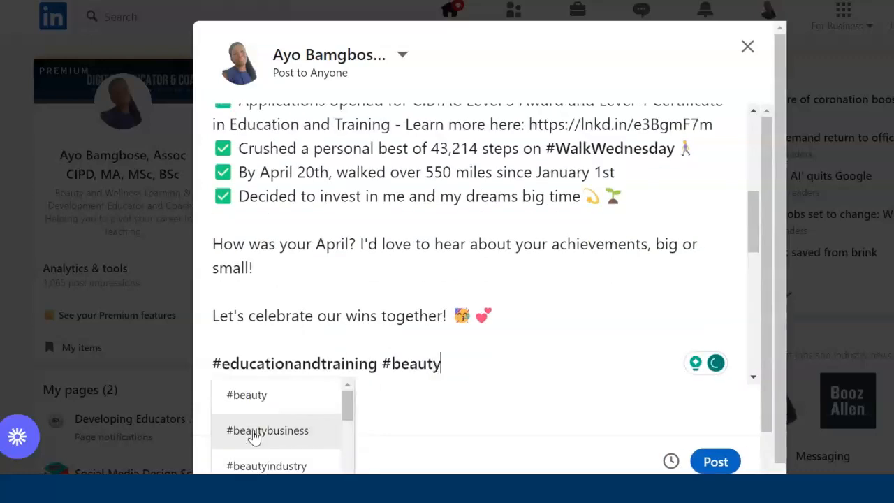
pyautogui.write('and')
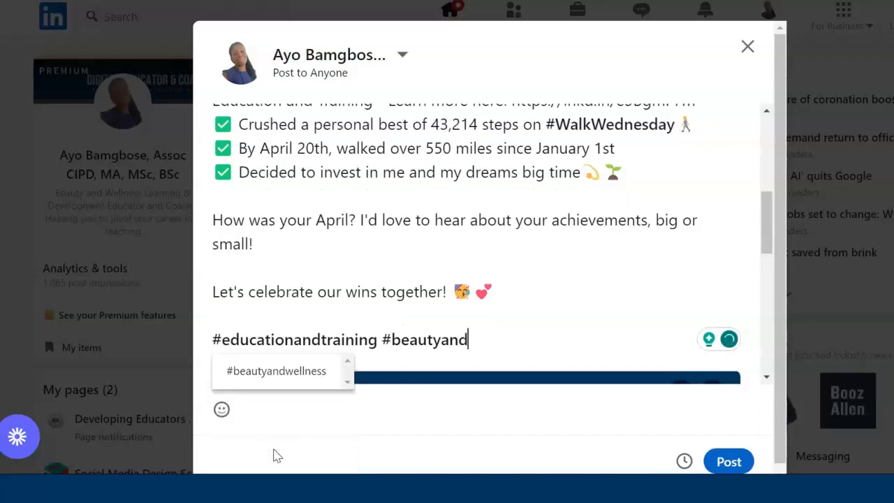
pyautogui.write('instag')
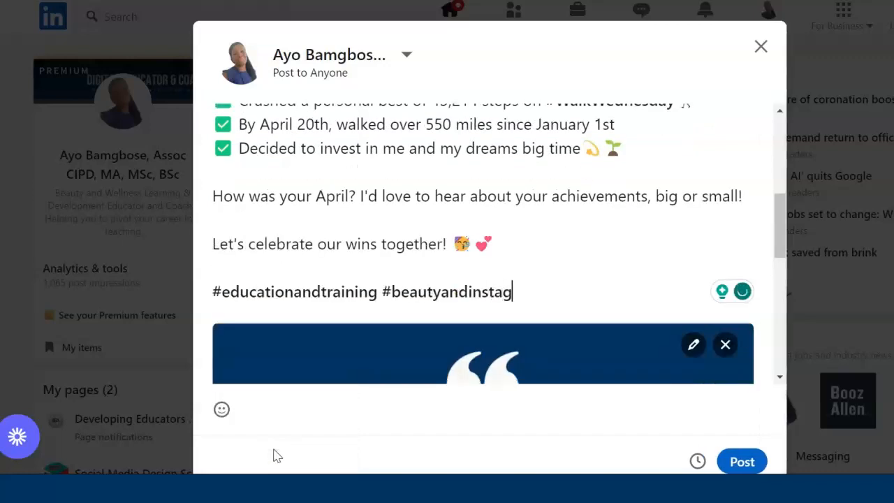
pyautogui.write('ram #')
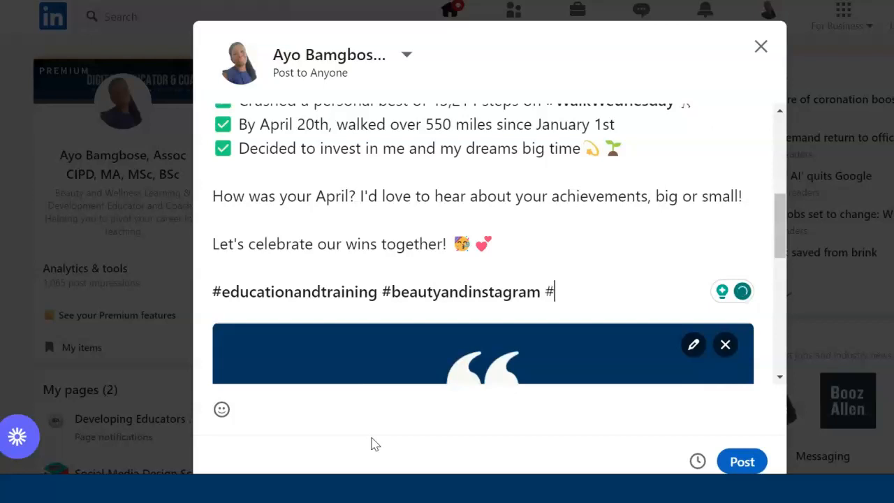
pyautogui.press('BackSpace')
pyautogui.press('BackSpace')
pyautogui.press('BackSpace')
pyautogui.press('BackSpace')
pyautogui.press('BackSpace')
pyautogui.press('BackSpace')
pyautogui.press('BackSpace')
pyautogui.press('BackSpace')
pyautogui.press('BackSpace')
pyautogui.press('BackSpace')
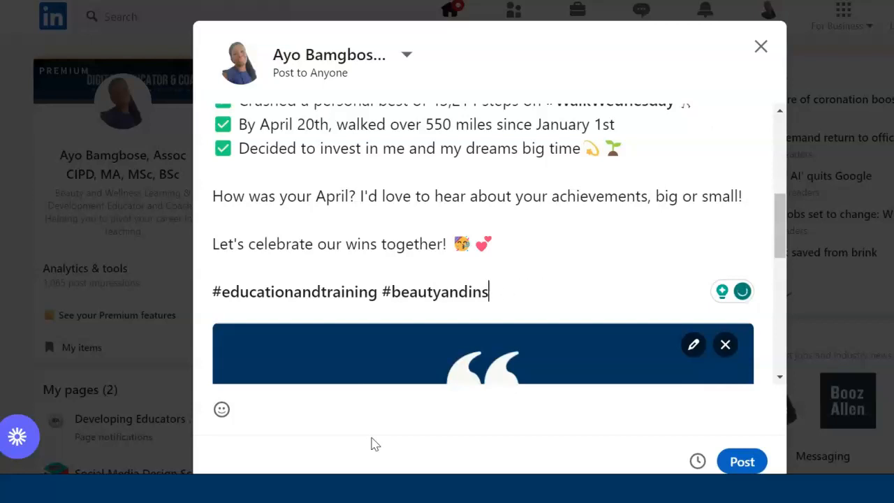
# Step: Complete the second hashtag as #beautyandwellness and check the attached document at the end of the post
pyautogui.write('wellness')
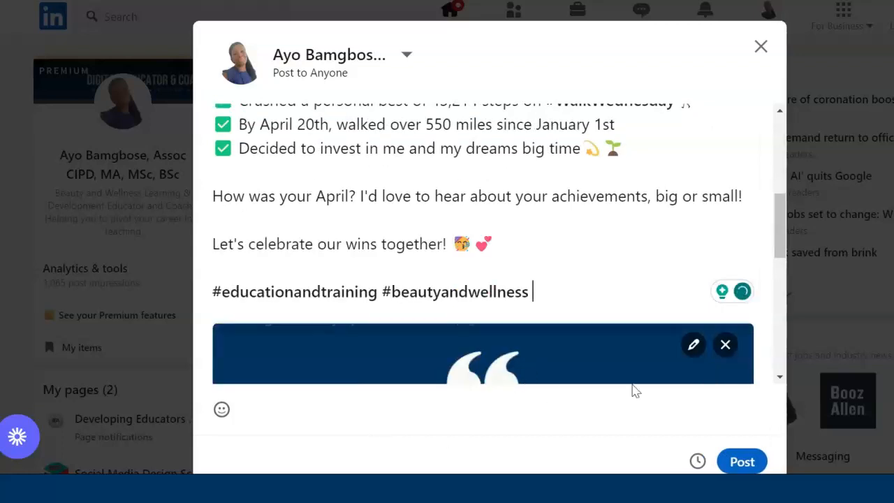
pyautogui.moveTo(780, 240); pyautogui.dragTo(781, 370)
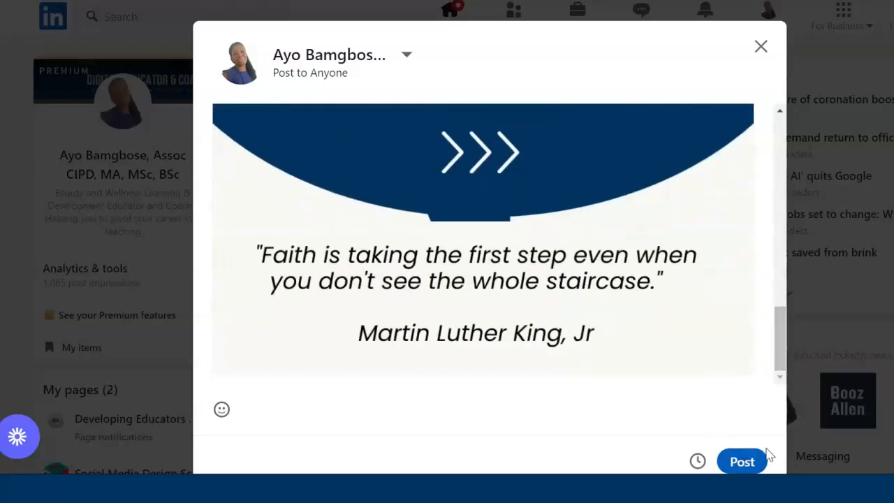
# Step: Open the scheduling options for the post and set its date to 5/4/2023
pyautogui.click(696, 457)
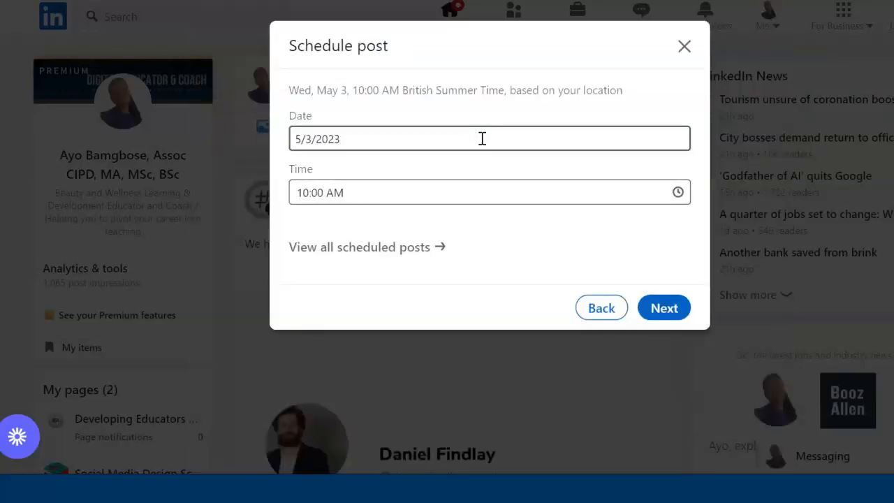
pyautogui.click(405, 135)
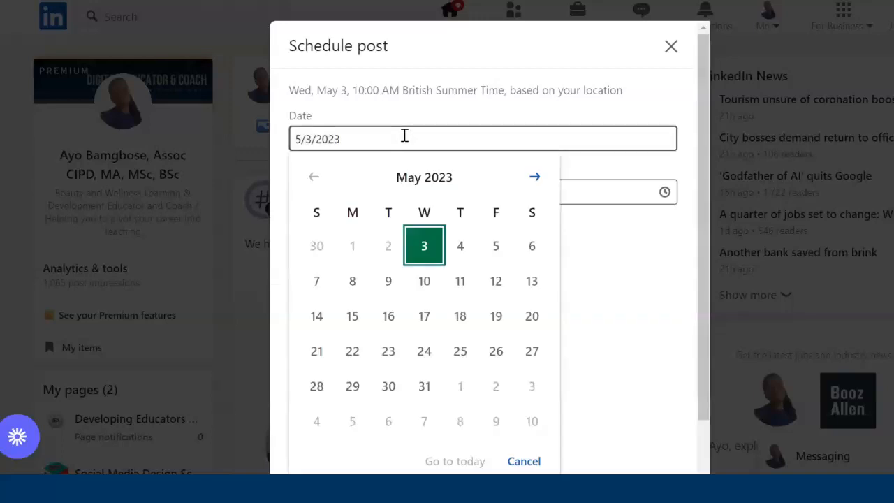
pyautogui.click(460, 248)
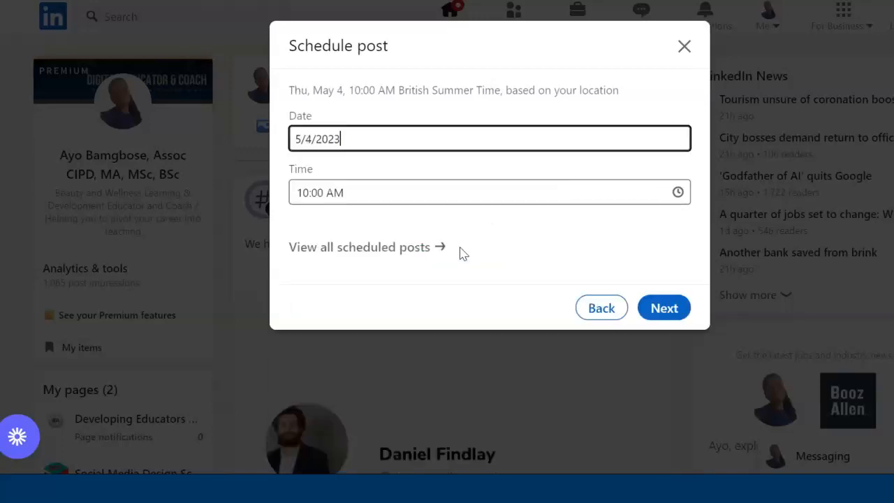
# Step: Set the scheduled posting time to 12:11 PM and return to the post draft with this schedule applied
pyautogui.click(304, 192)
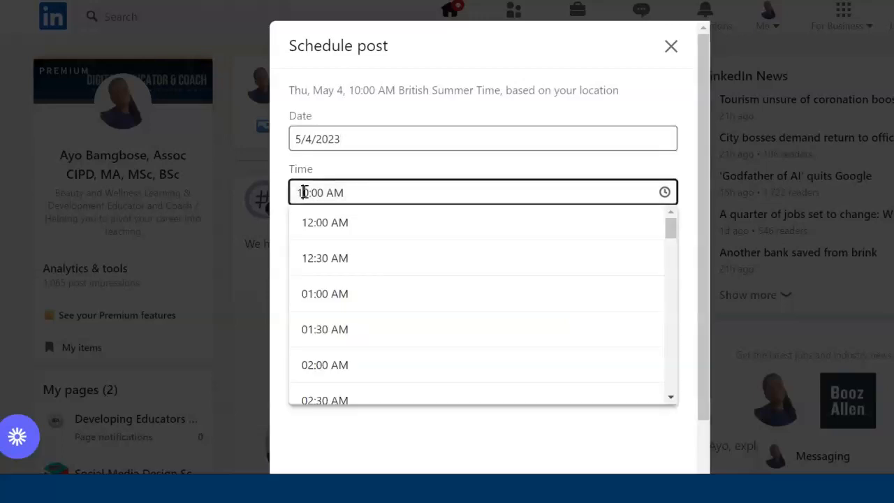
pyautogui.click(338, 234)
pyautogui.click(319, 193)
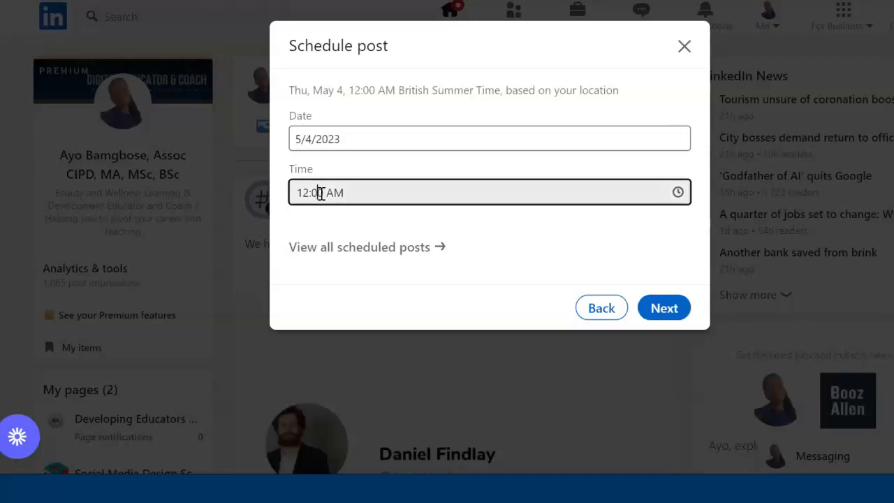
pyautogui.write(':1')
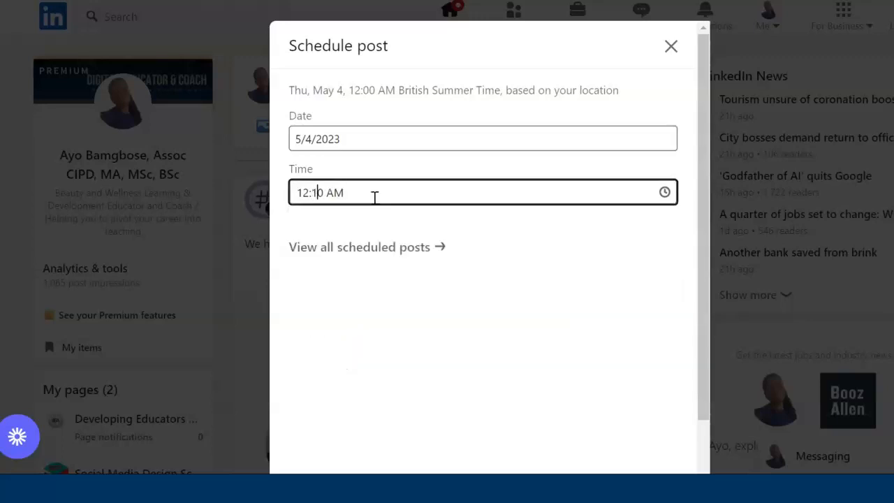
pyautogui.press('BackSpace')
pyautogui.write('1')
pyautogui.click(369, 190)
pyautogui.press('BackSpace')
pyautogui.click(377, 232)
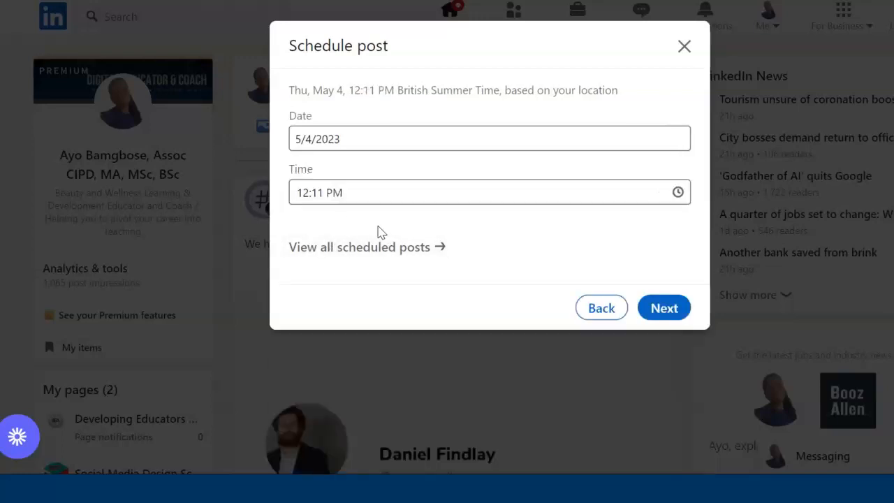
pyautogui.click(674, 313)
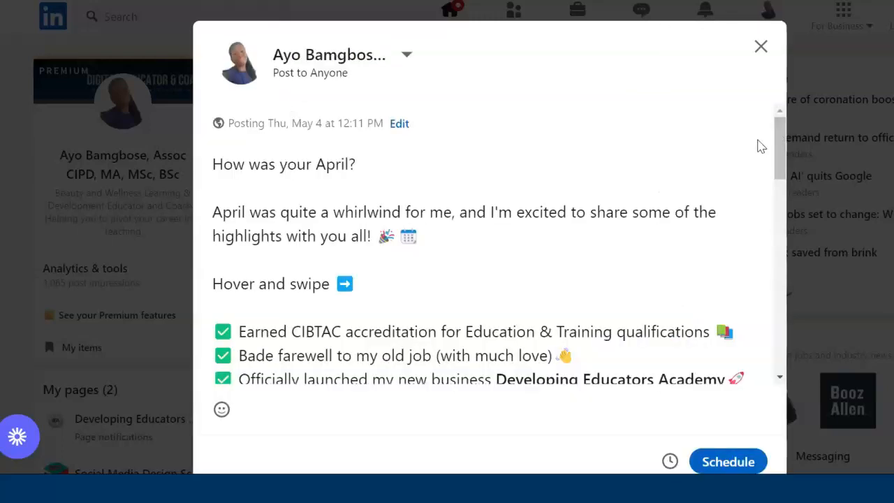
# Step: Look over the caption once more, schedule the post, and dismiss the notification
pyautogui.moveTo(783, 153); pyautogui.dragTo(774, 120)
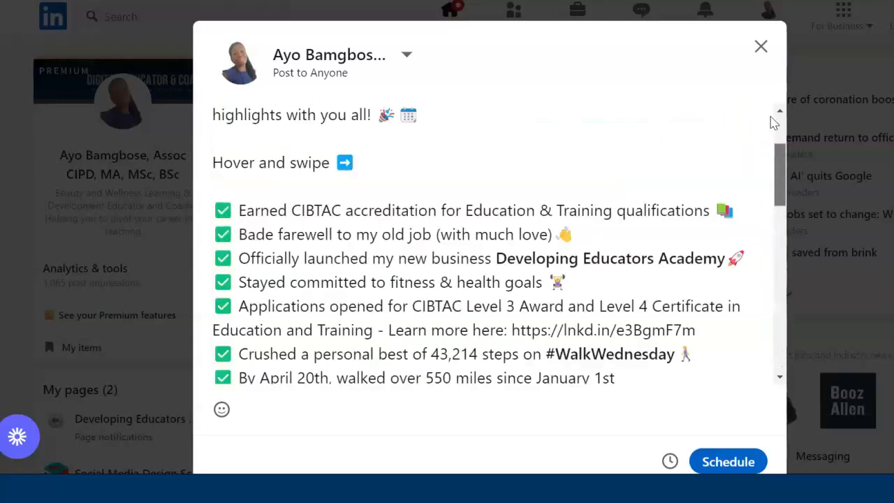
pyautogui.click(728, 461)
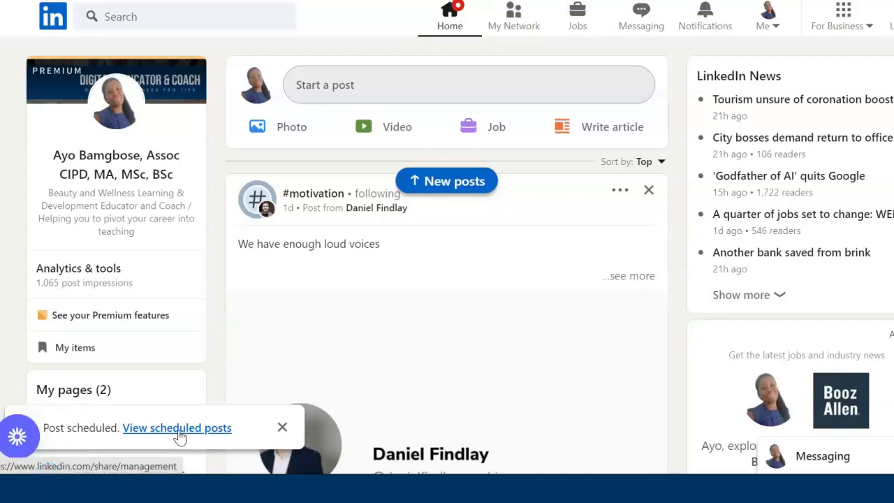
pyautogui.click(282, 427)
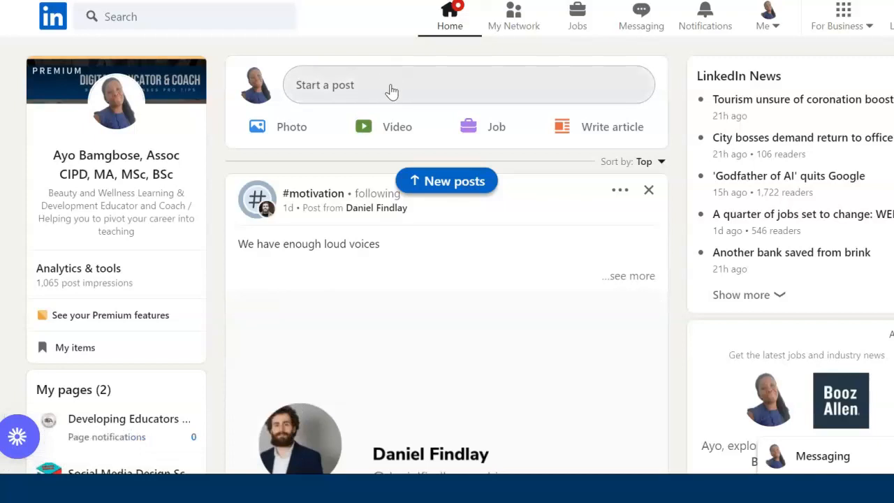
# Step: Find the "Looking back at my April Whirlwind!" post among all scheduled posts and examine its full caption and attached document
pyautogui.click(391, 90)
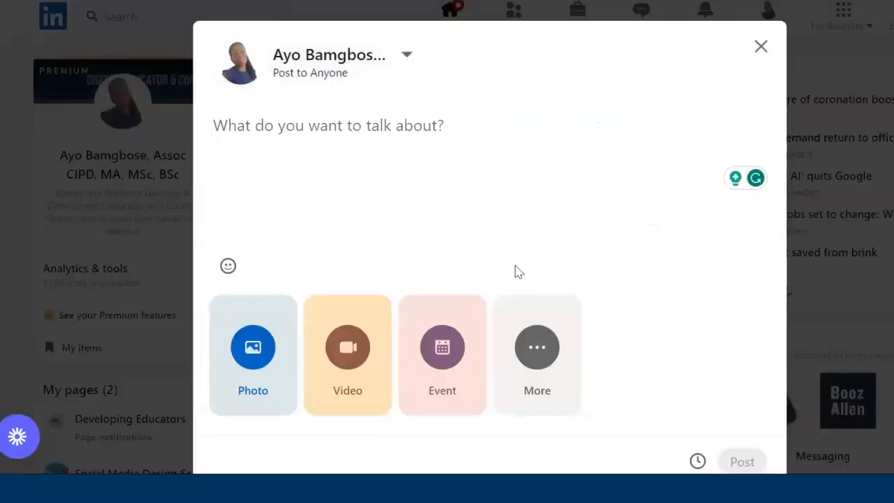
pyautogui.click(698, 459)
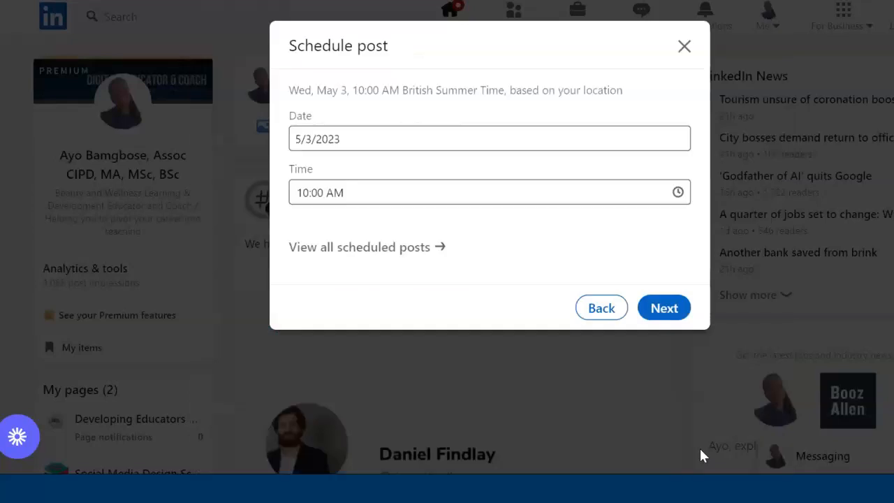
pyautogui.click(384, 252)
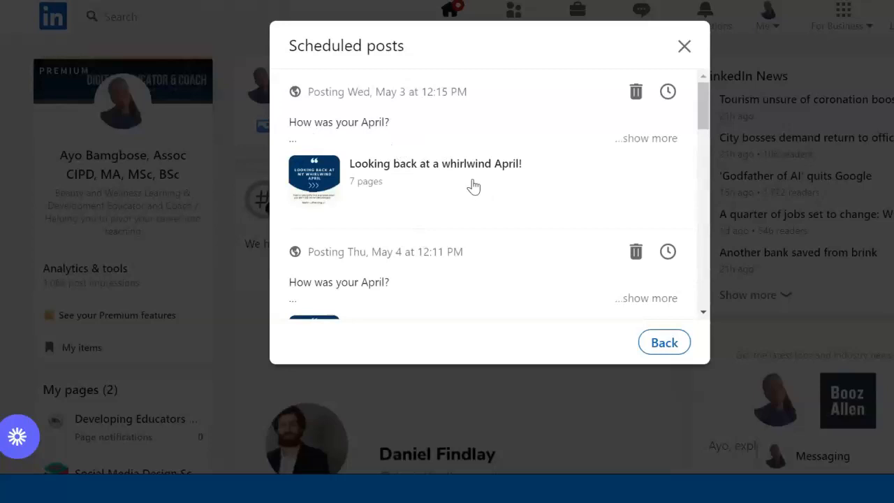
pyautogui.moveTo(705, 110); pyautogui.dragTo(706, 133)
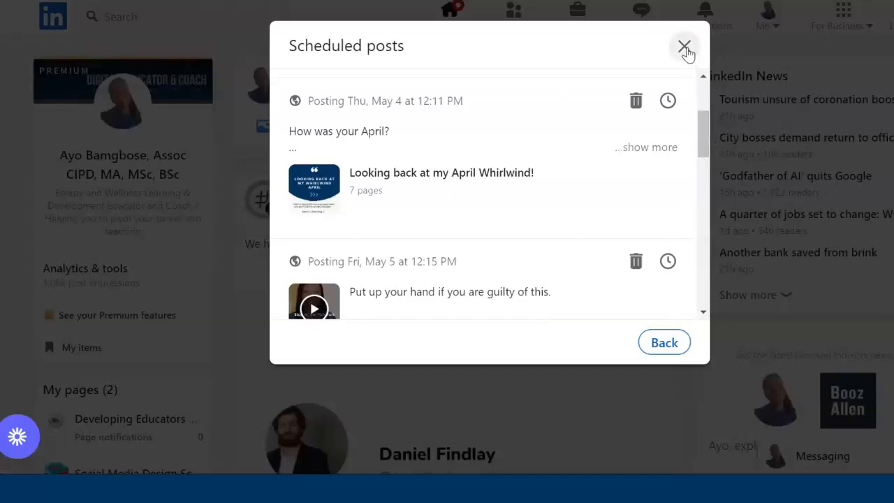
pyautogui.click(482, 184)
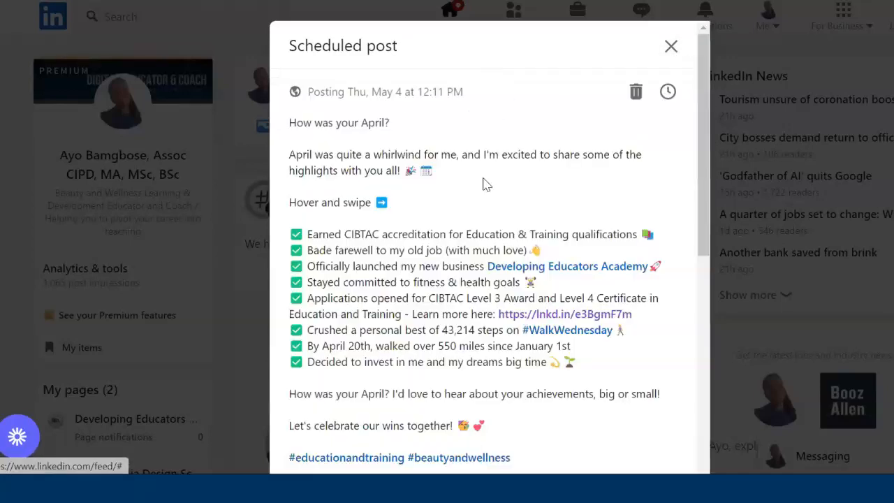
pyautogui.moveTo(709, 140); pyautogui.dragTo(712, 368)
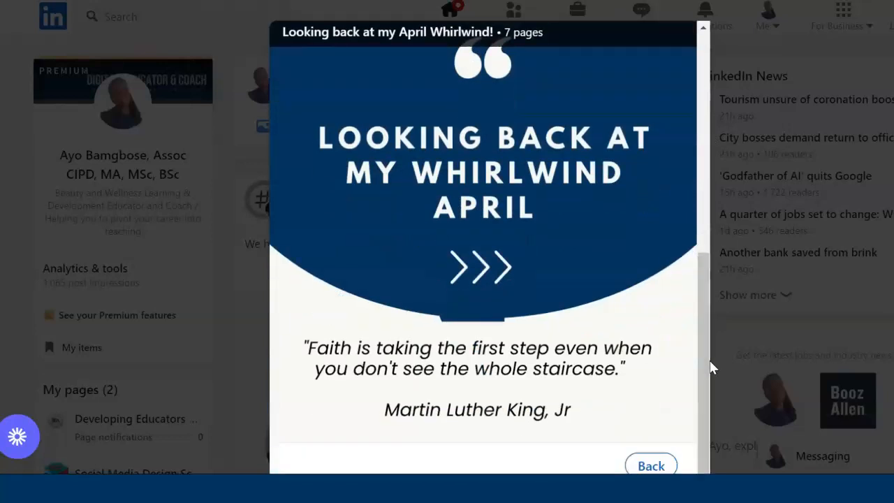